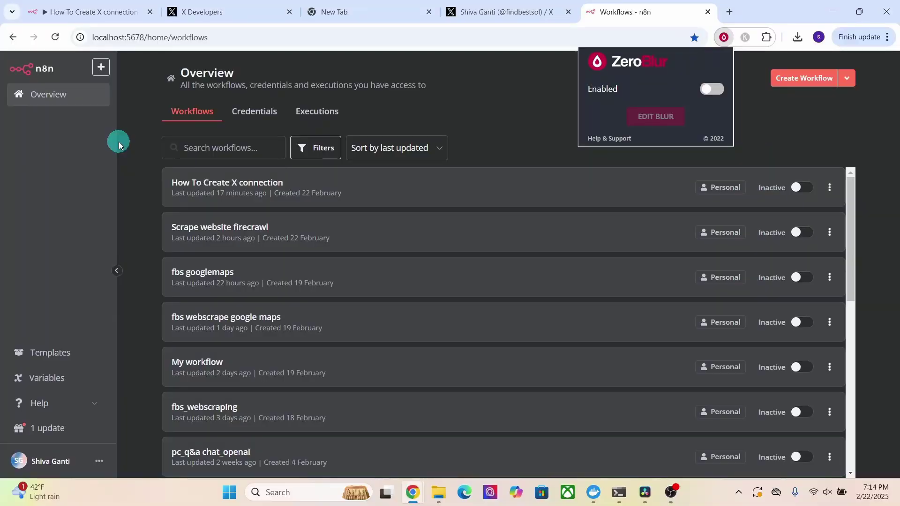
# Create a new blank workflow that starts with a manual trigger
pyautogui.click(101, 69)
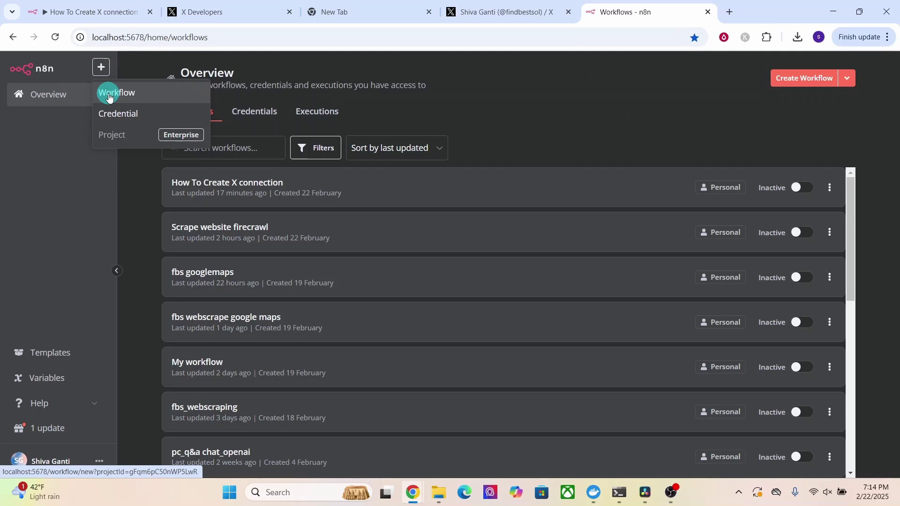
pyautogui.click(109, 98)
pyautogui.click(509, 275)
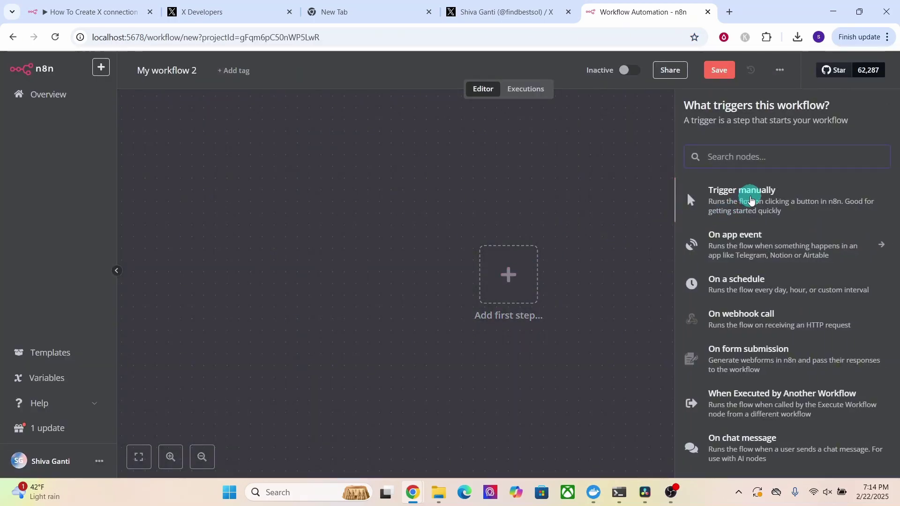
pyautogui.click(750, 202)
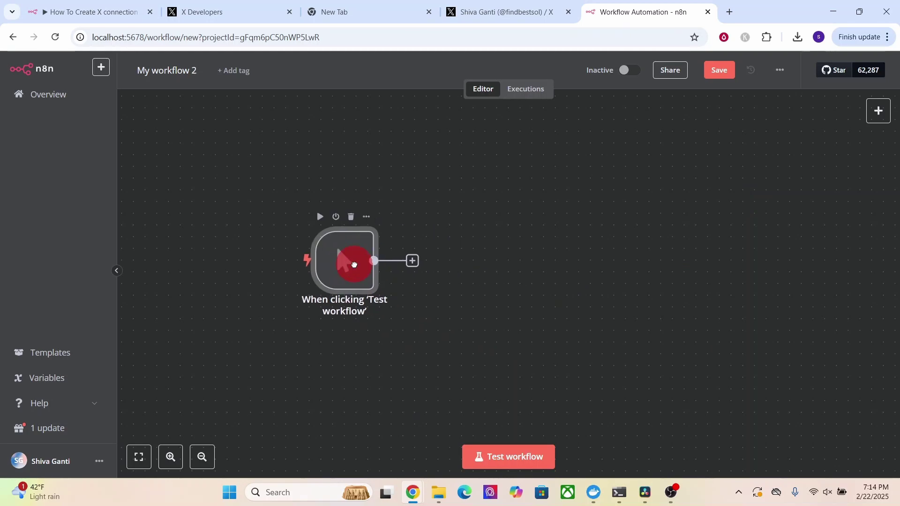
# Move the trigger left and add an X (Formerly Twitter) step after it
pyautogui.moveTo(511, 288); pyautogui.dragTo(288, 276)
pyautogui.click(354, 275)
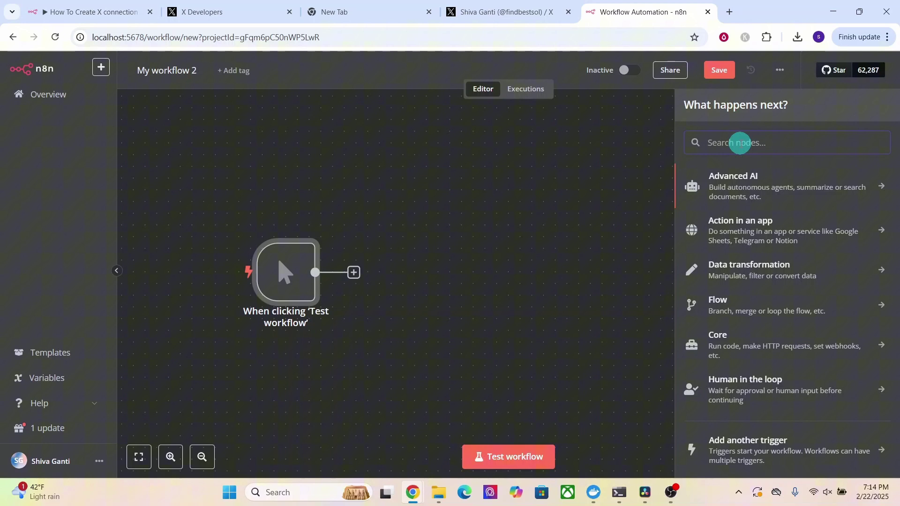
pyautogui.write('x')
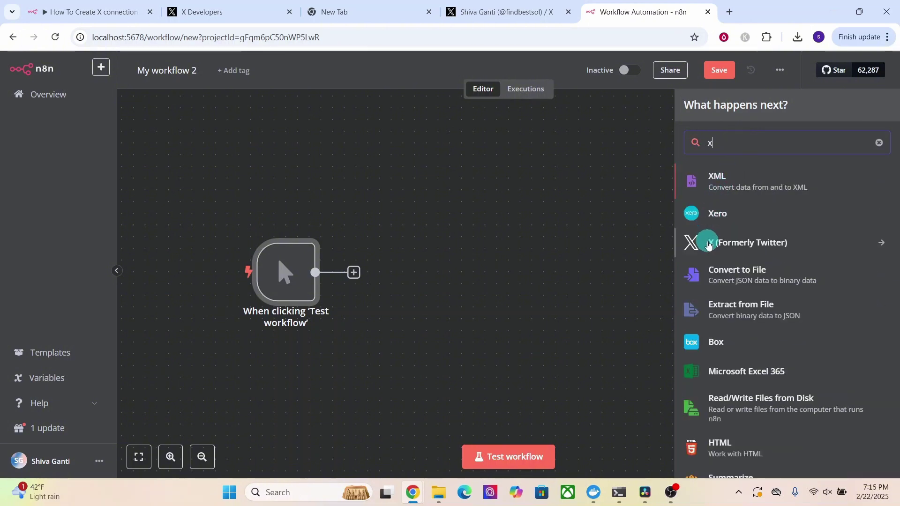
pyautogui.click(708, 243)
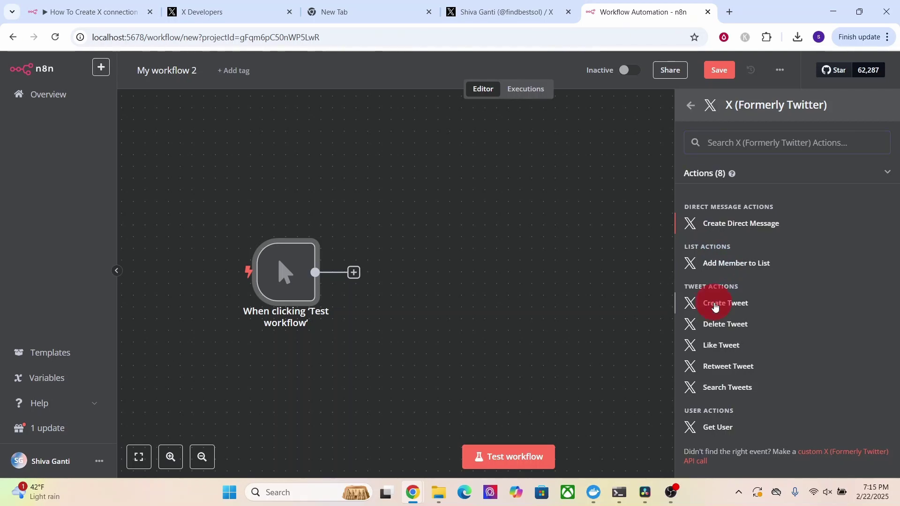
# Add the X Create Tweet action and start a new credential from its credential dropdown
pyautogui.click(715, 306)
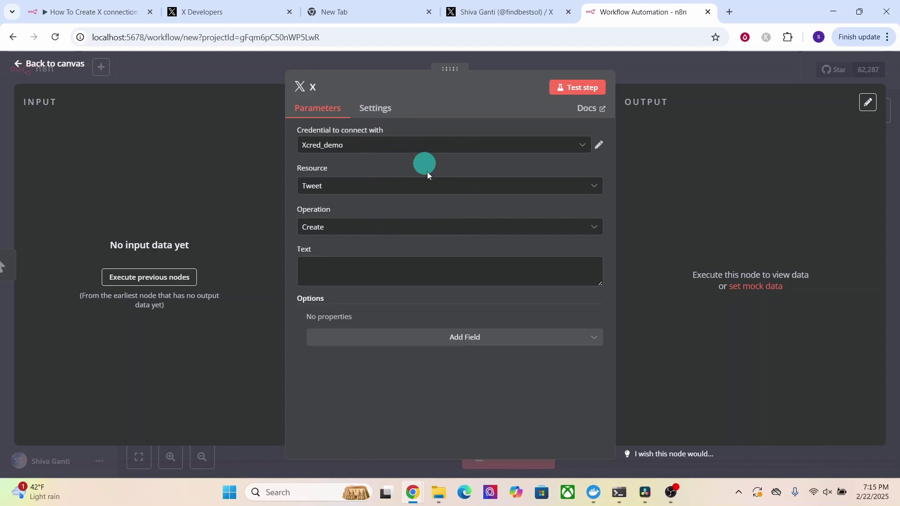
pyautogui.click(371, 143)
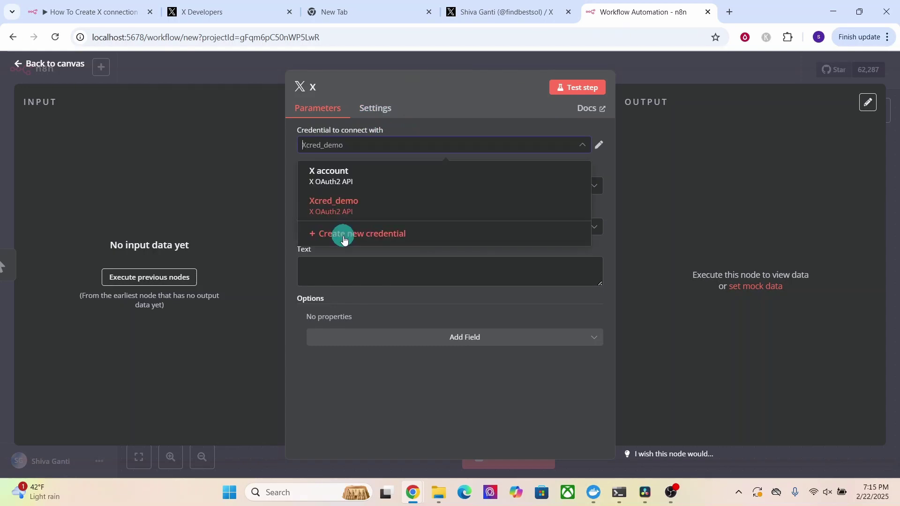
pyautogui.click(344, 236)
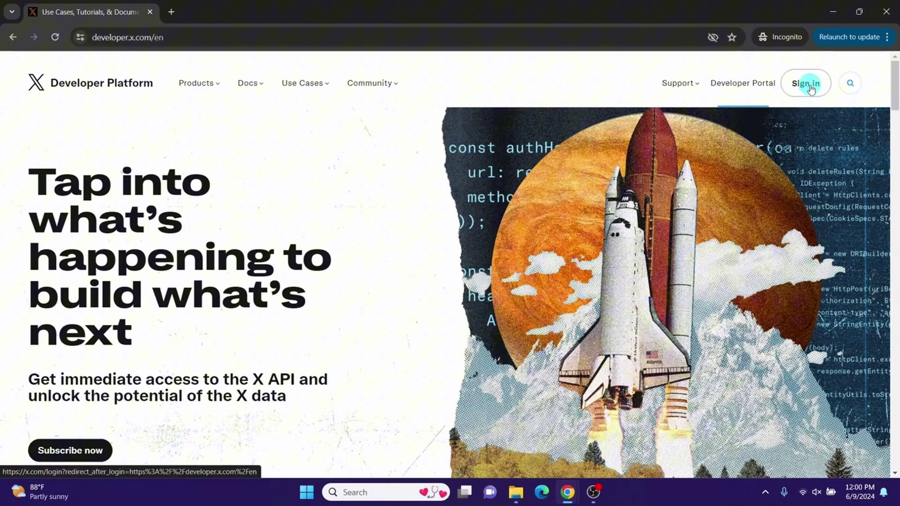
# Go to the X Developer Portal and begin signing up for an X account
pyautogui.click(728, 91)
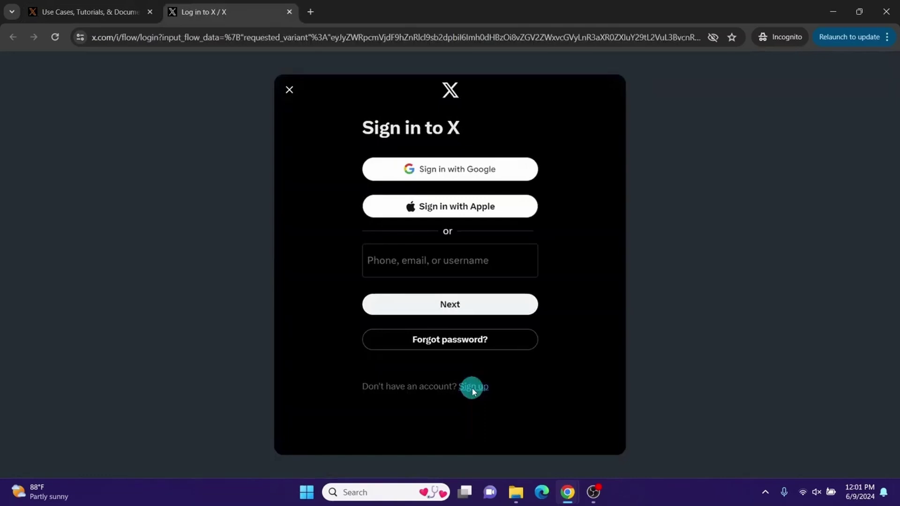
pyautogui.click(472, 387)
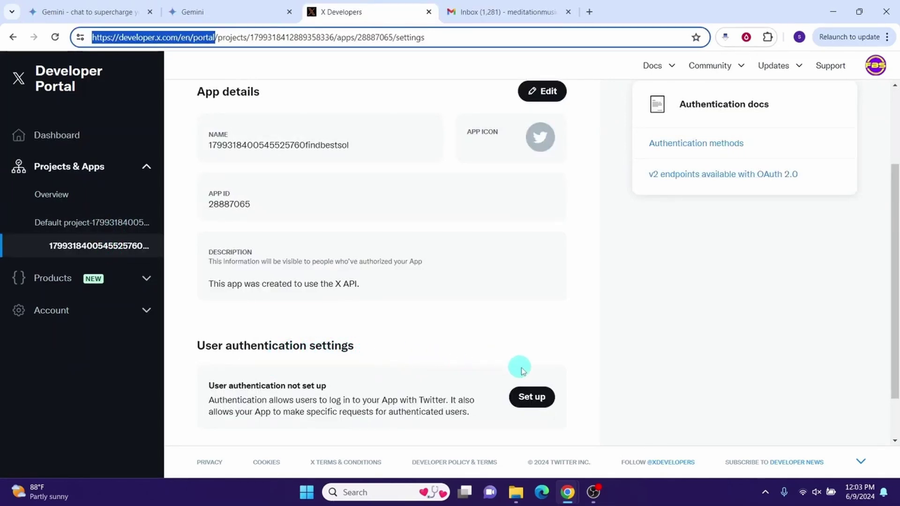
# Set up Web App user authentication with read, write and DM permissions, adding a callback URL field
pyautogui.click(533, 397)
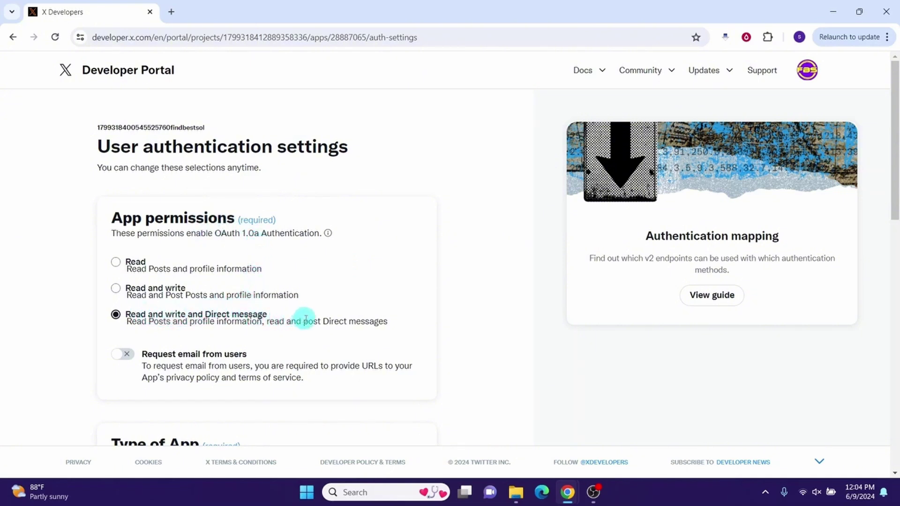
pyautogui.scroll(-3, 707, 260)
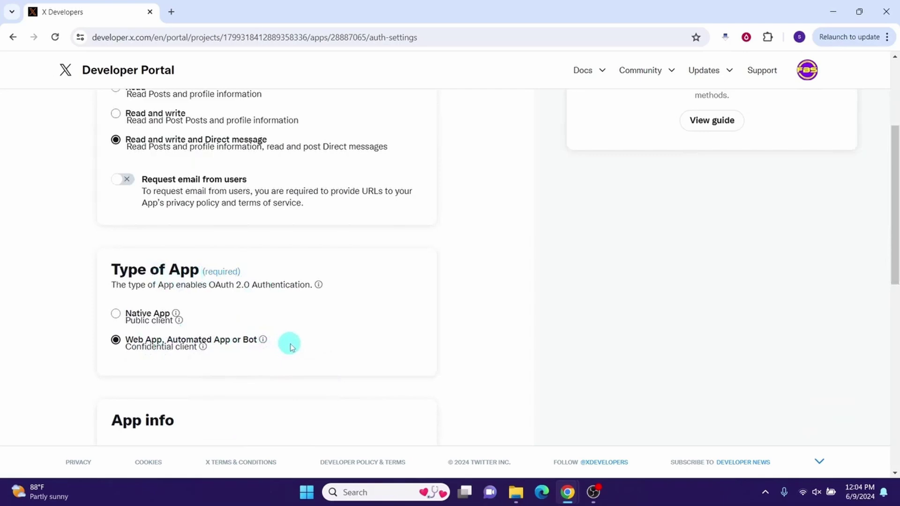
pyautogui.scroll(-3, 342, 345)
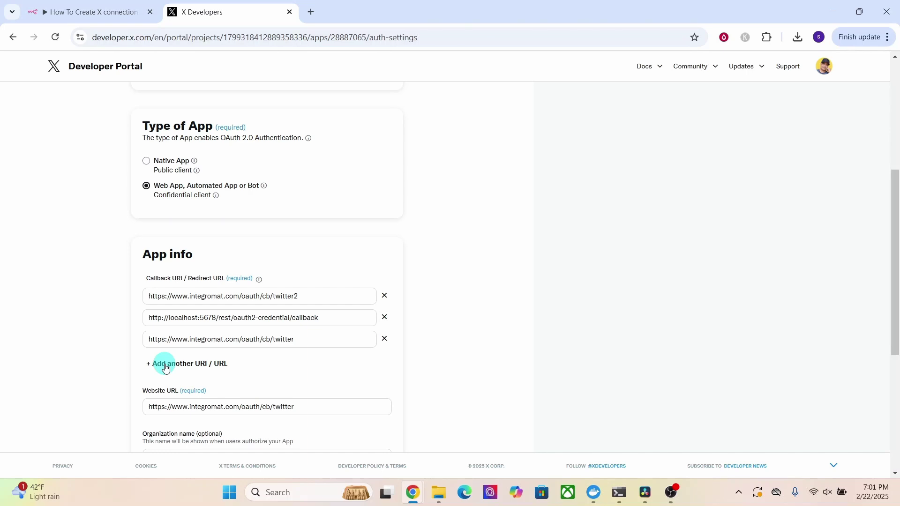
pyautogui.click(166, 368)
# Paste n8n's Xcred_demo OAuth redirect URL into X's new callback field
pyautogui.click(79, 15)
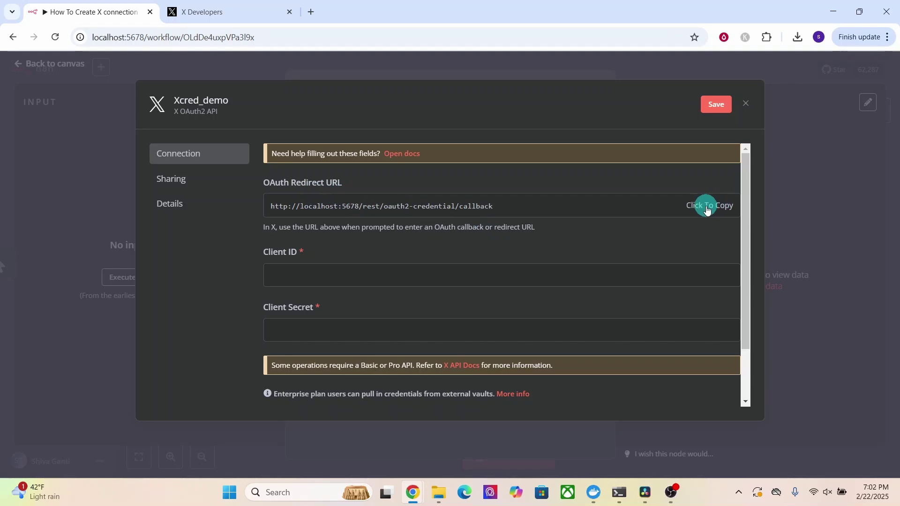
pyautogui.write('http://localhost:5678/rest/oauth2-credential/callback')
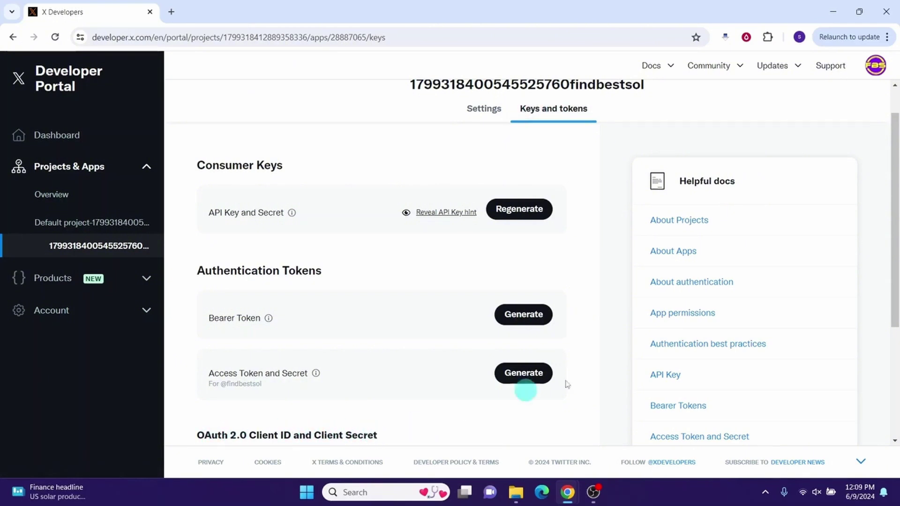
pyautogui.scroll(-3, 534, 387)
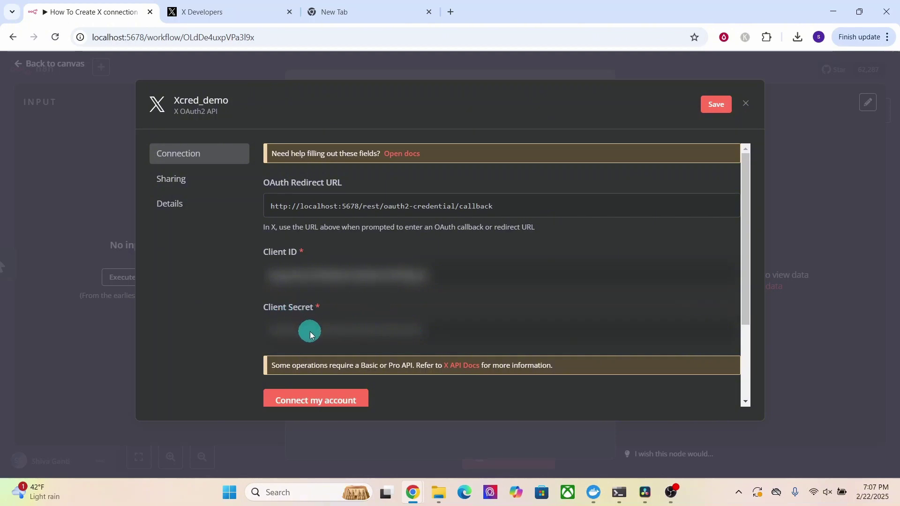
# Connect Xcred_demo to the X account by authorizing the app, then close the credential dialog
pyautogui.click(307, 401)
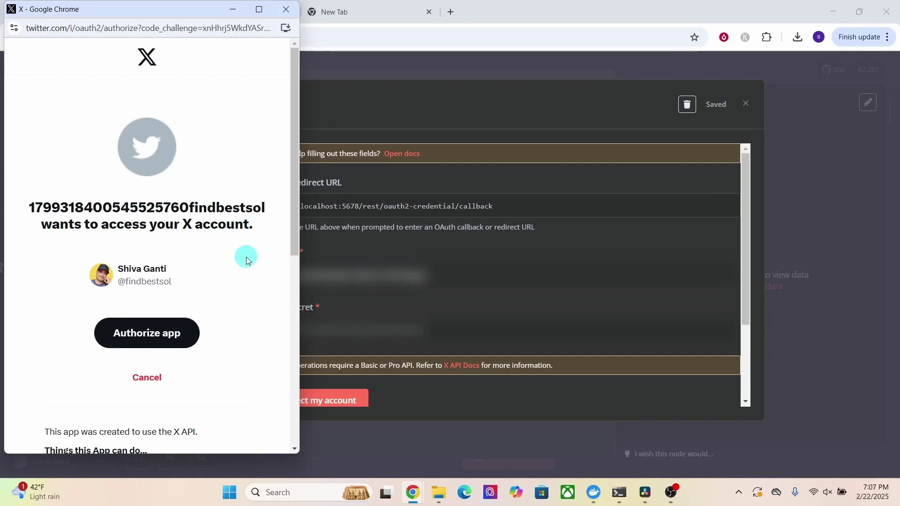
pyautogui.click(138, 338)
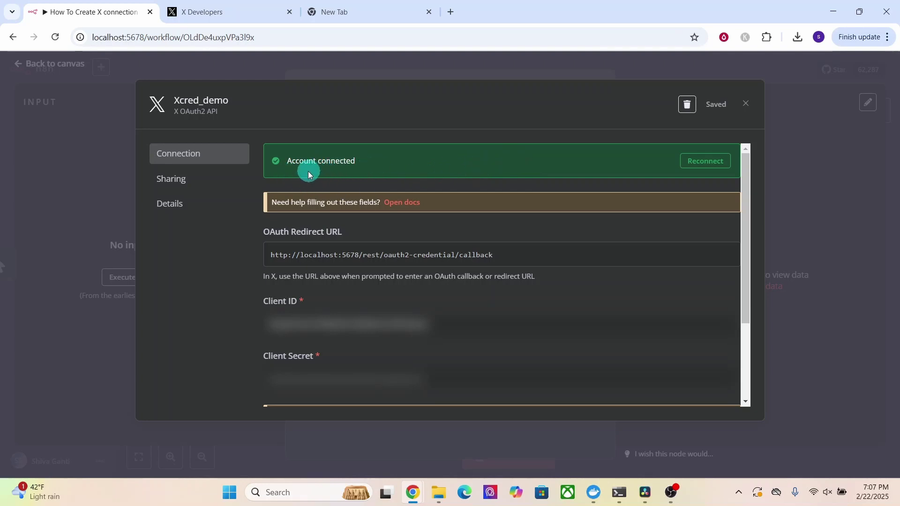
pyautogui.click(746, 106)
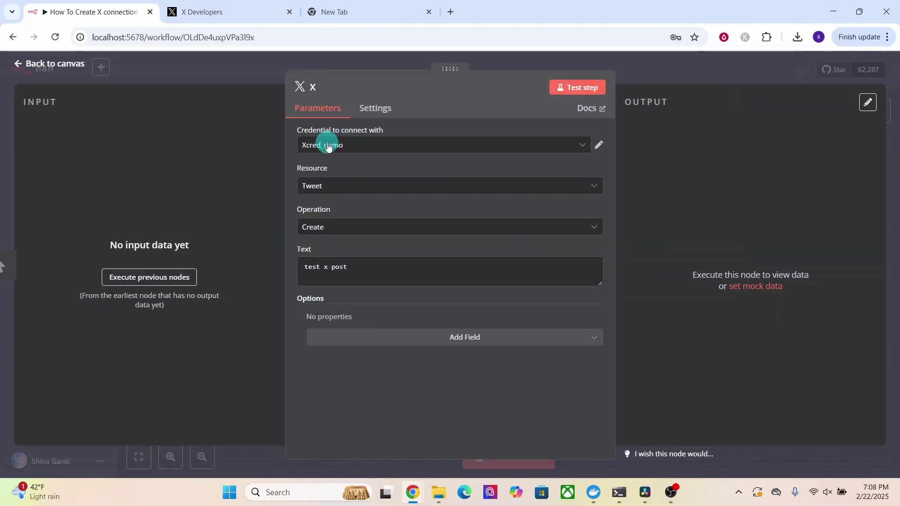